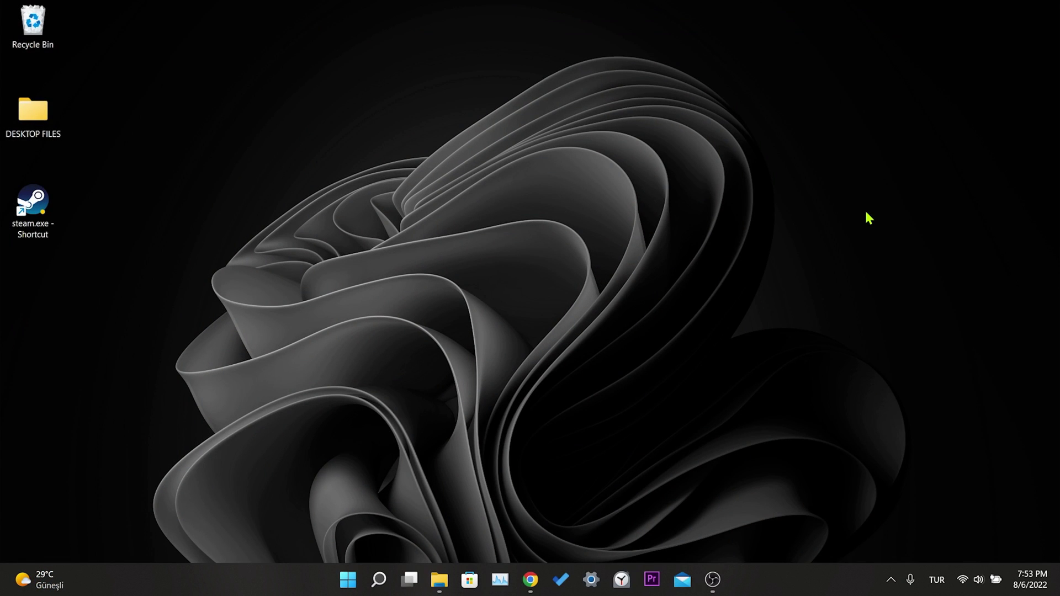
# Step: Launch Steam from the desktop shortcut and open the game library
pyautogui.doubleClick(39, 211)
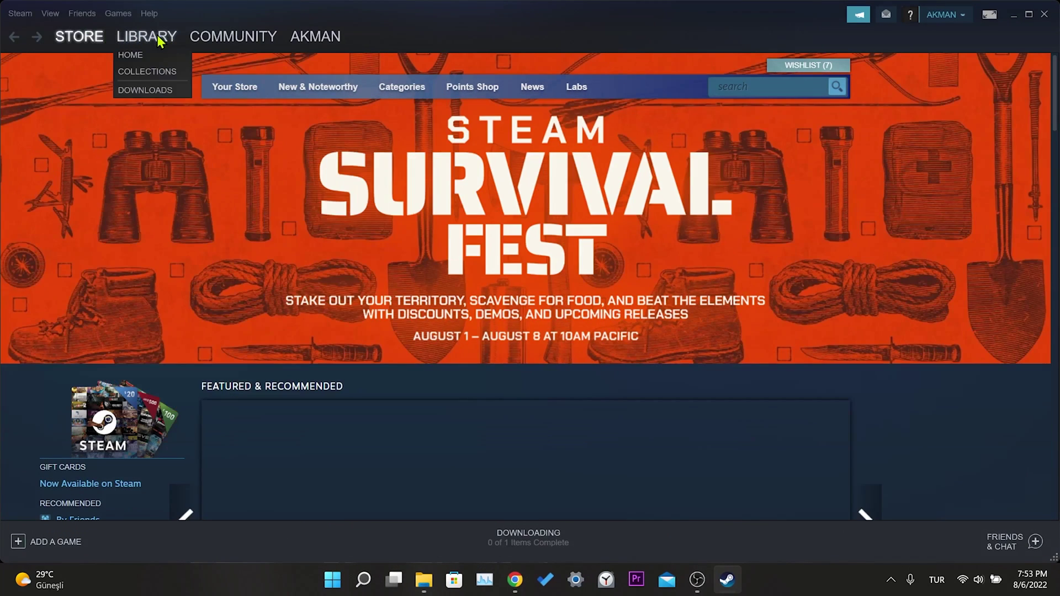
pyautogui.click(148, 42)
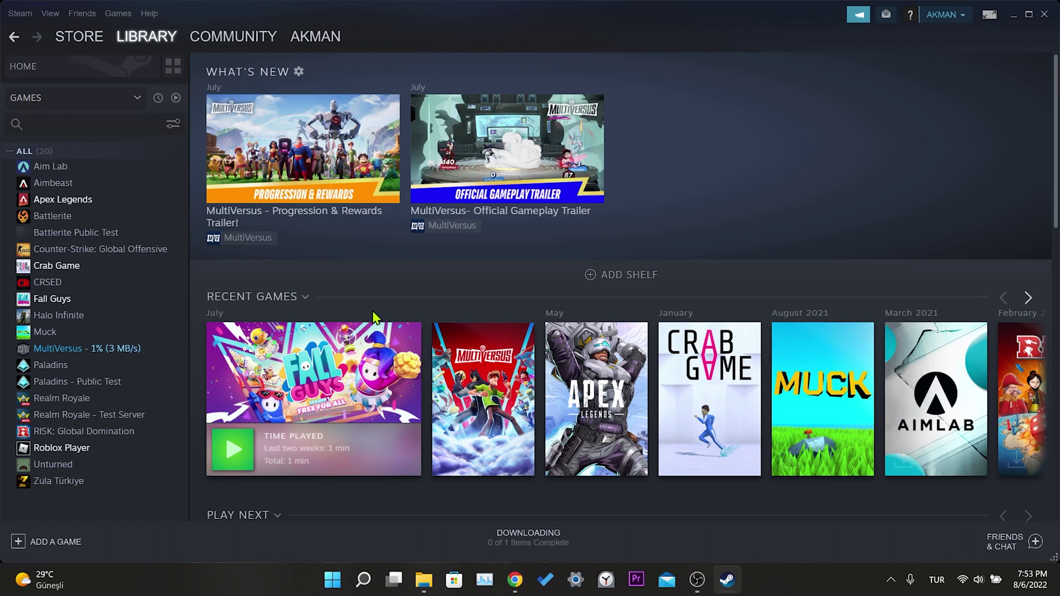
pyautogui.scroll(-2, 360, 284)
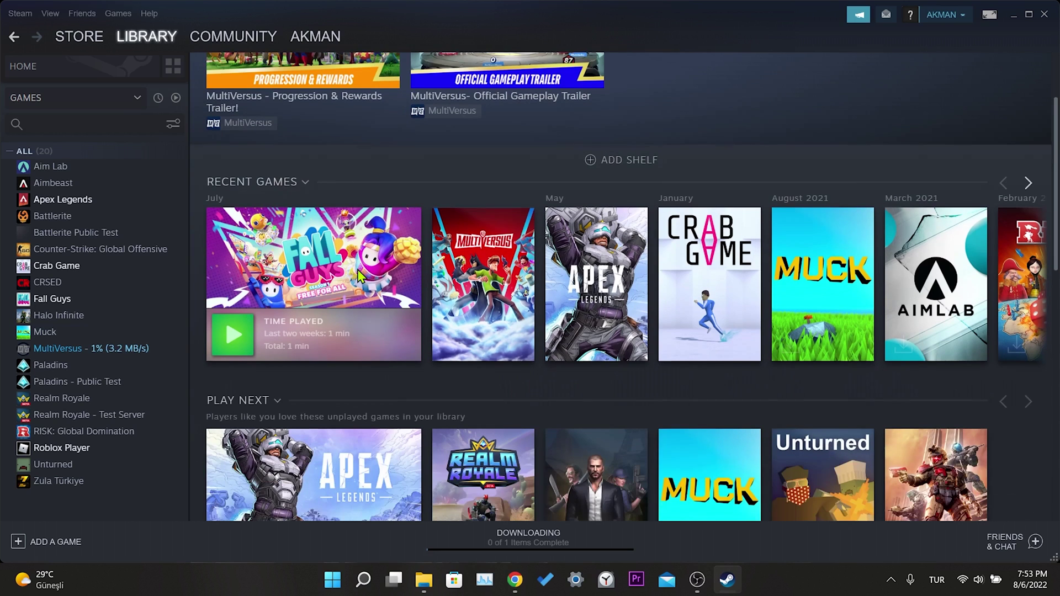
pyautogui.scroll(2, 360, 276)
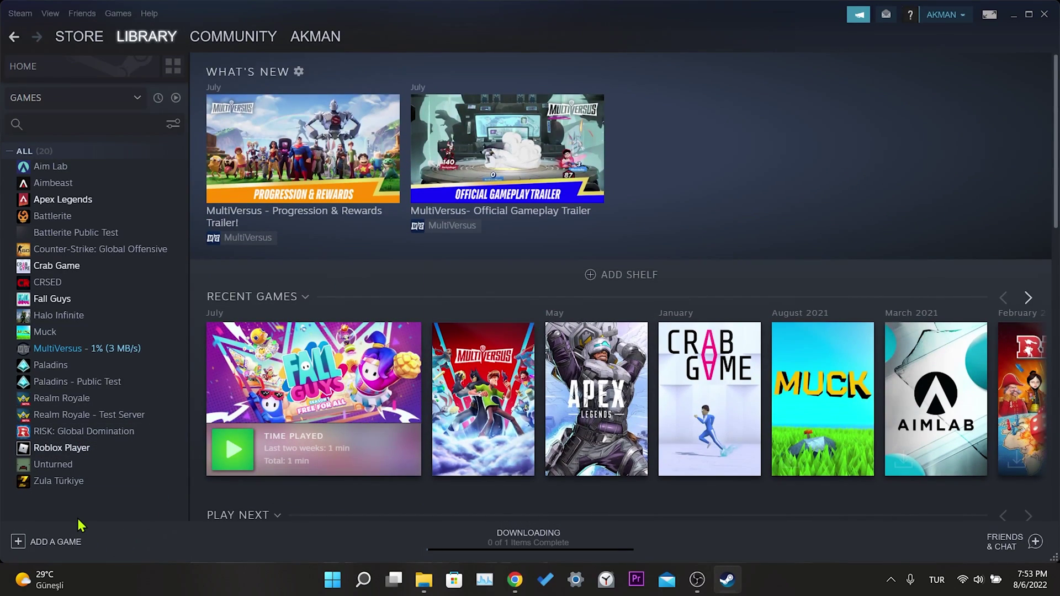
# Step: Open the local files properties of Fall Guys and verify the integrity of its game files
pyautogui.rightClick(78, 300)
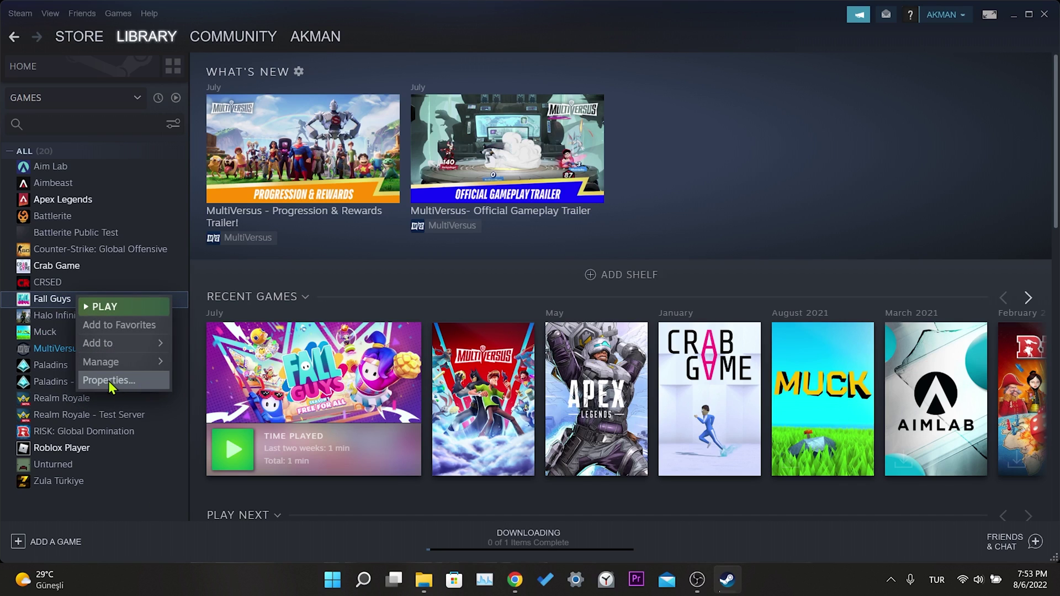
pyautogui.click(111, 381)
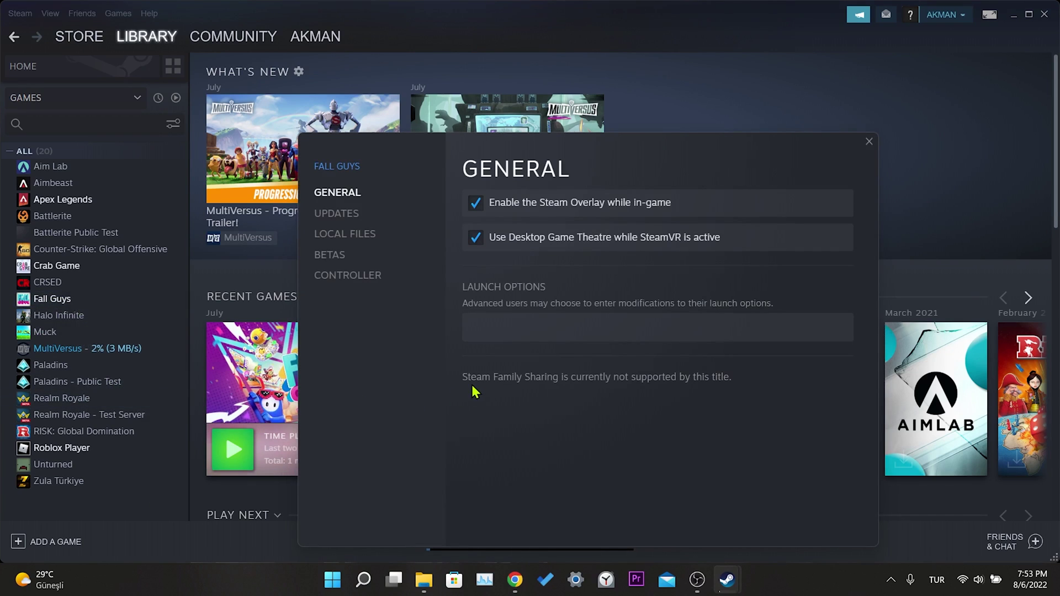
pyautogui.click(342, 238)
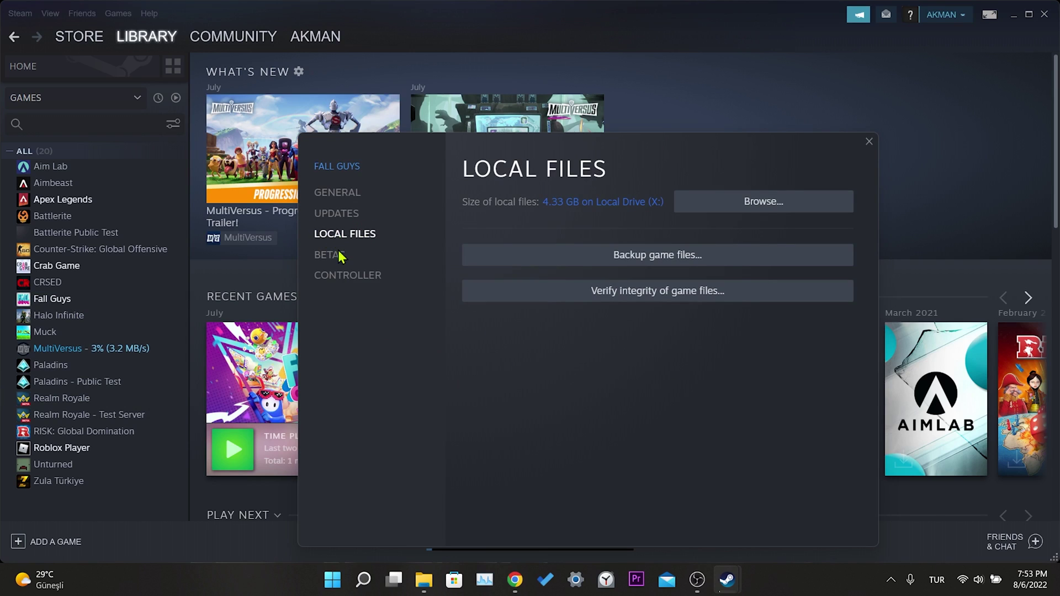
pyautogui.click(647, 293)
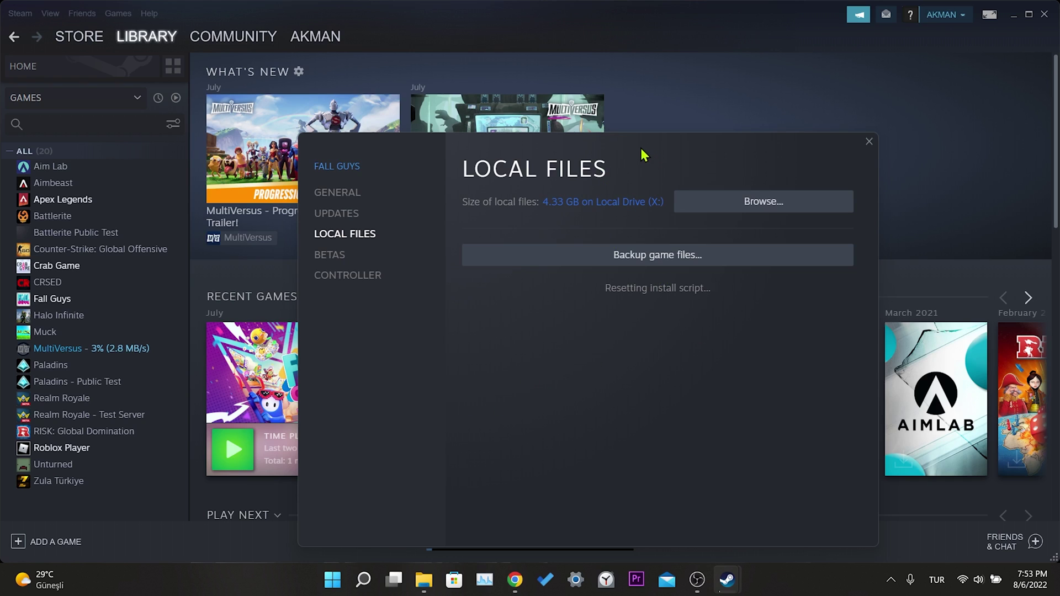
pyautogui.moveTo(641, 148); pyautogui.dragTo(628, 86)
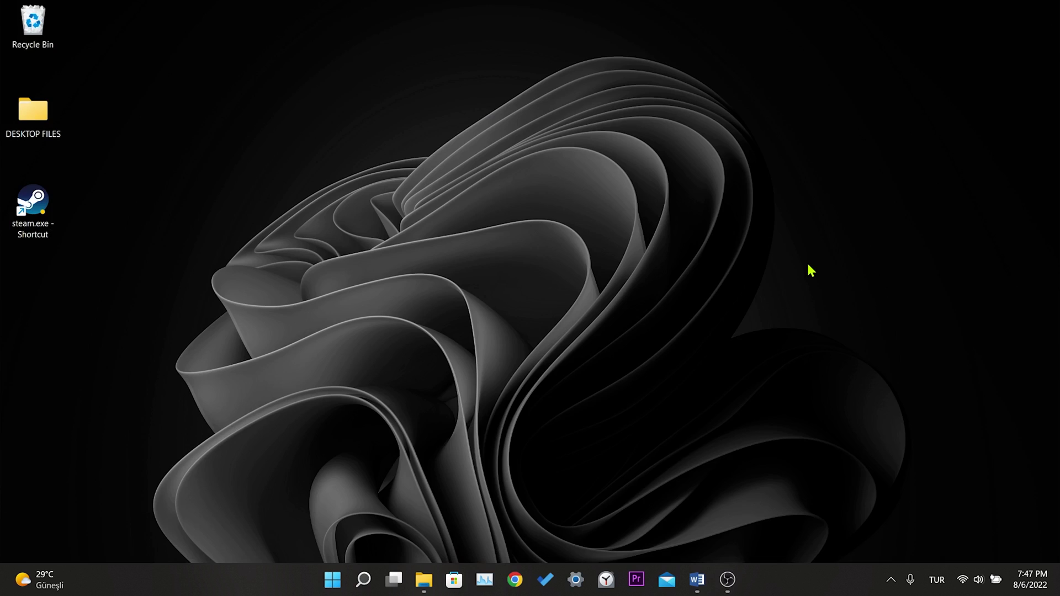
# Step: Switch to Chrome, search Google for directx and open Microsoft's DirectX End-User Runtime Web Installer page
pyautogui.click(512, 579)
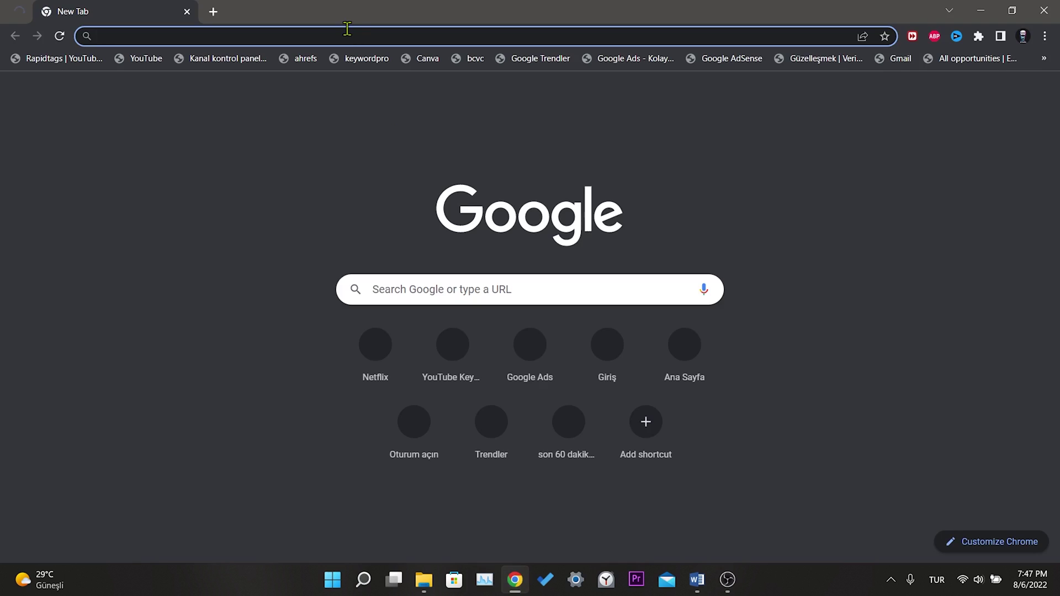
pyautogui.click(347, 29)
pyautogui.write('directx')
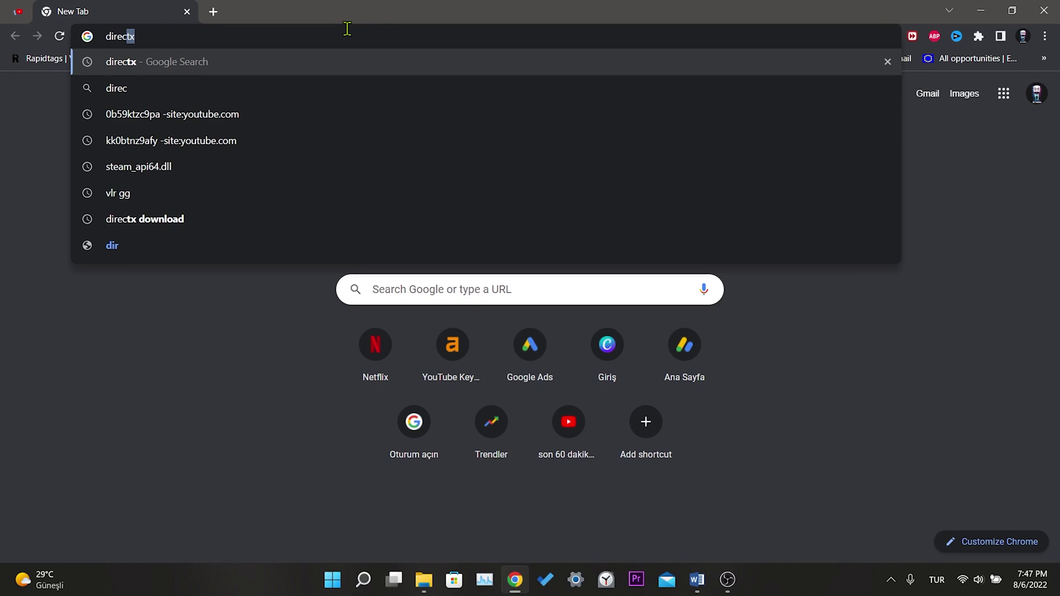
pyautogui.press('Return')
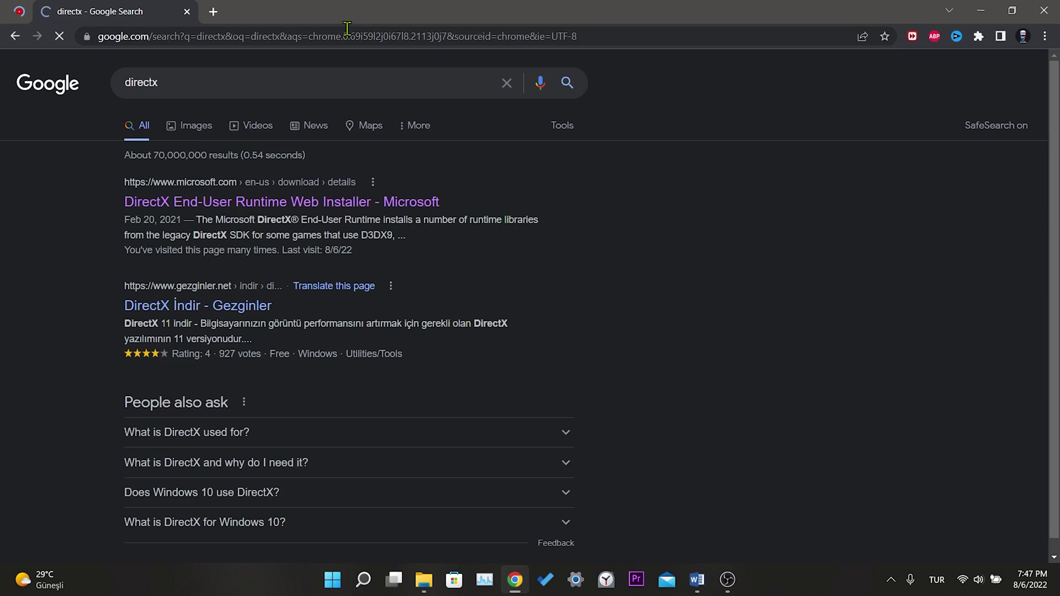
pyautogui.click(240, 203)
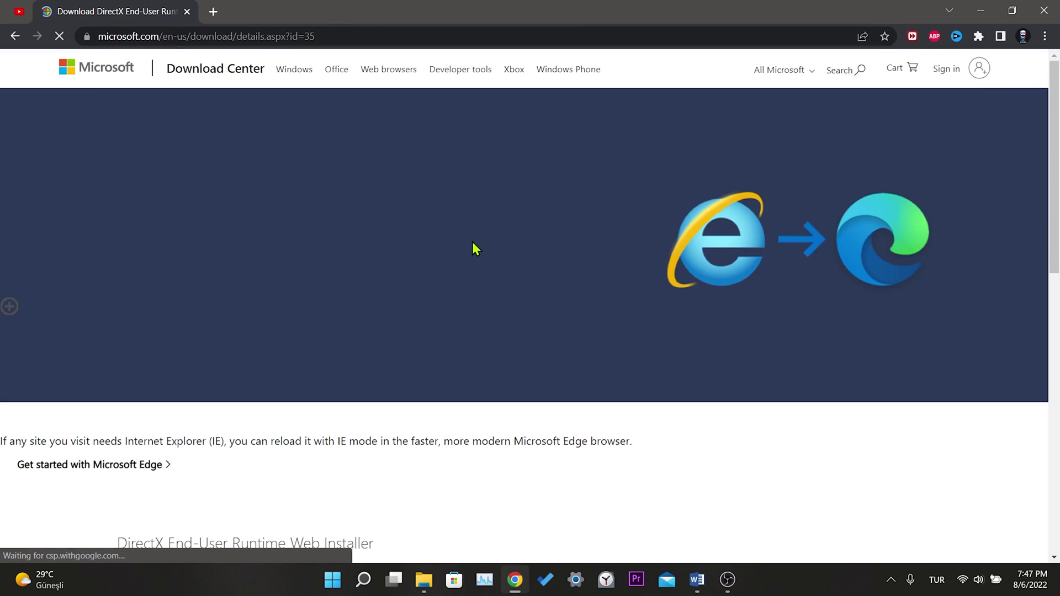
# Step: Download the DirectX web installer with English as the language, saving dxwebsetup.exe to the Desktop
pyautogui.scroll(-8, 479, 247)
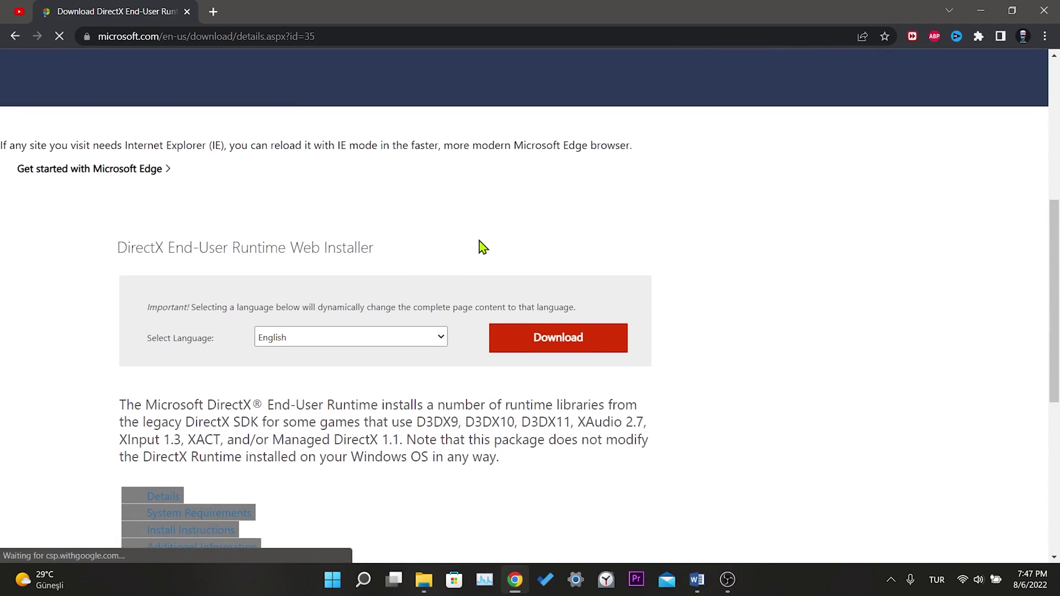
pyautogui.click(323, 236)
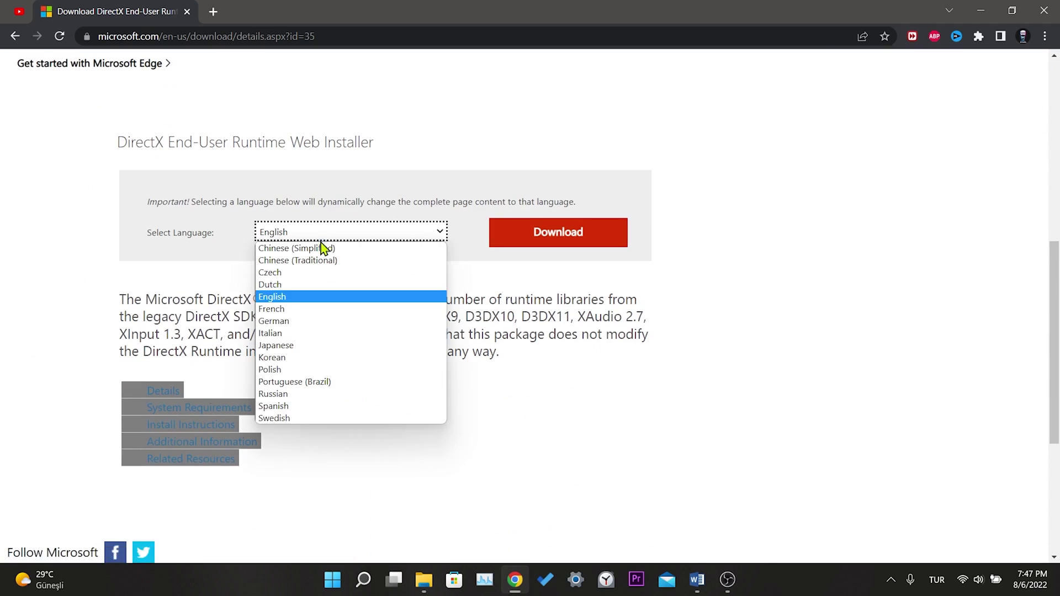
pyautogui.click(282, 301)
pyautogui.click(612, 239)
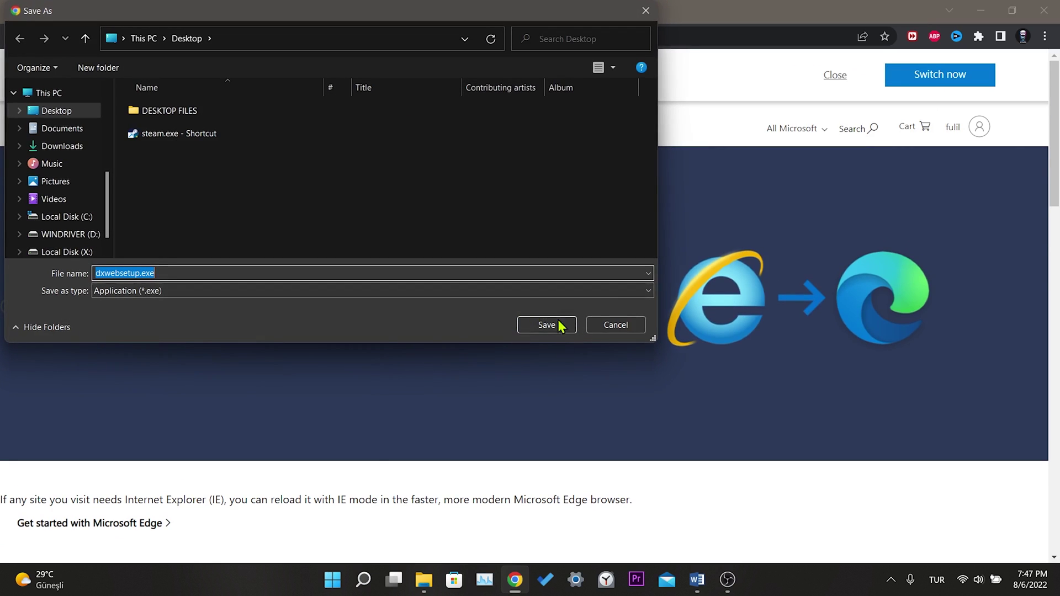
pyautogui.click(554, 326)
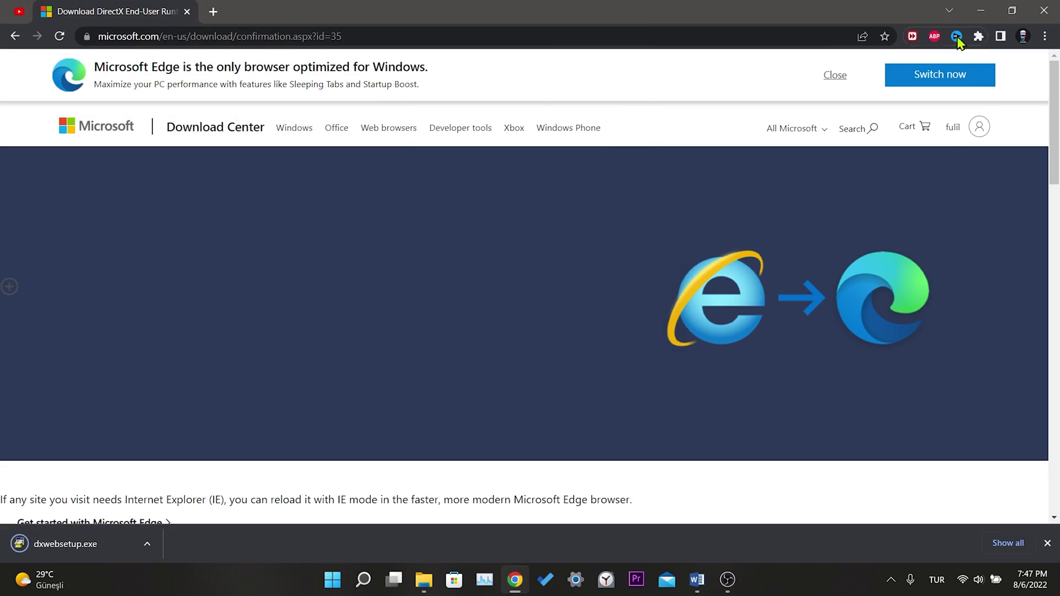
# Step: Run dxwebsetup.exe from the desktop, accept the agreement, opt out of the Bing Bar and finish the setup
pyautogui.click(980, 10)
pyautogui.moveTo(33, 289); pyautogui.dragTo(365, 119)
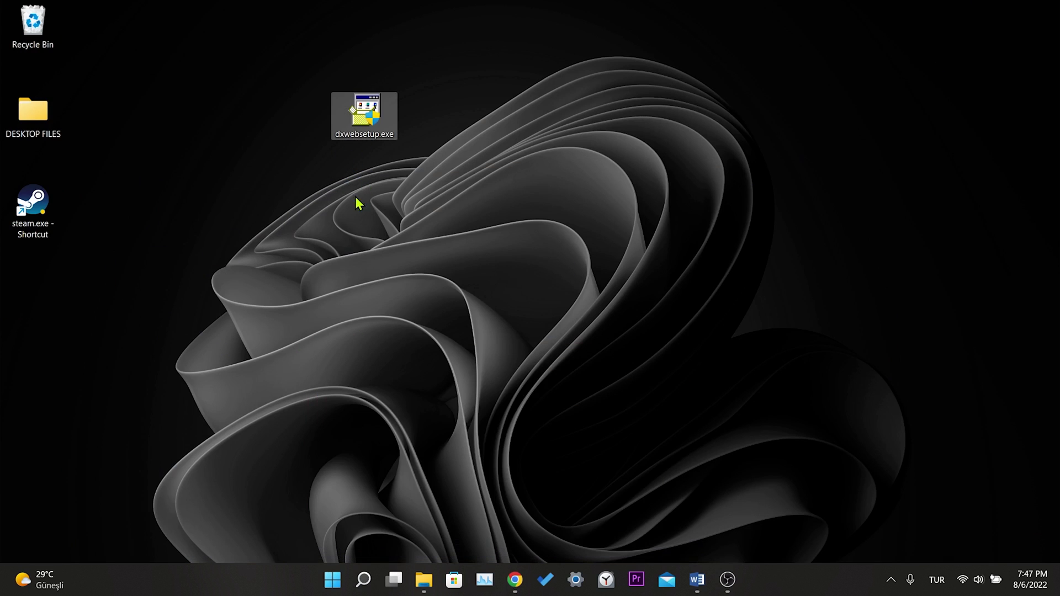
pyautogui.doubleClick(367, 124)
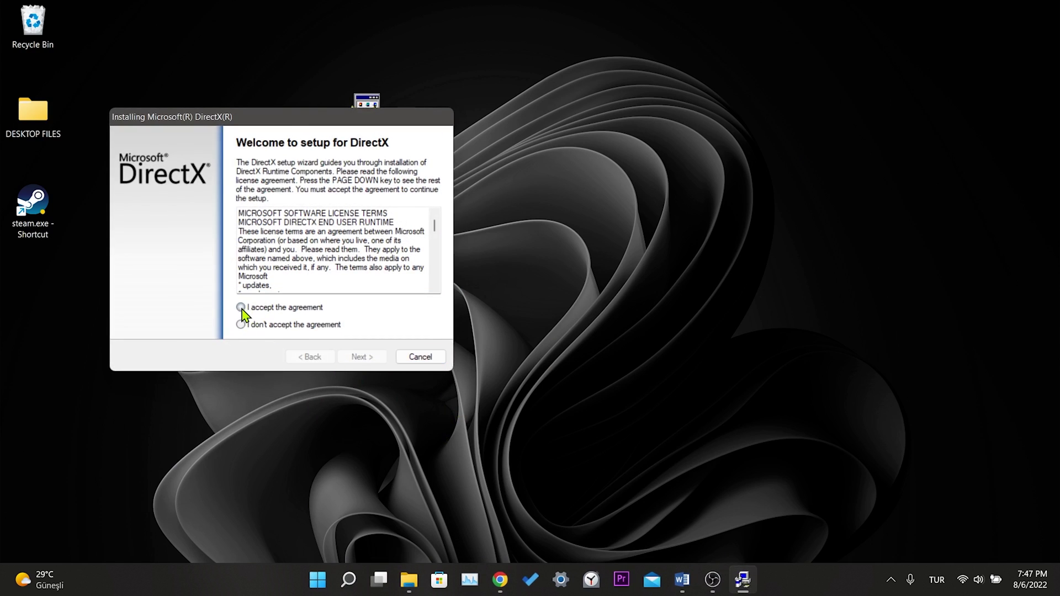
pyautogui.click(240, 308)
pyautogui.click(358, 358)
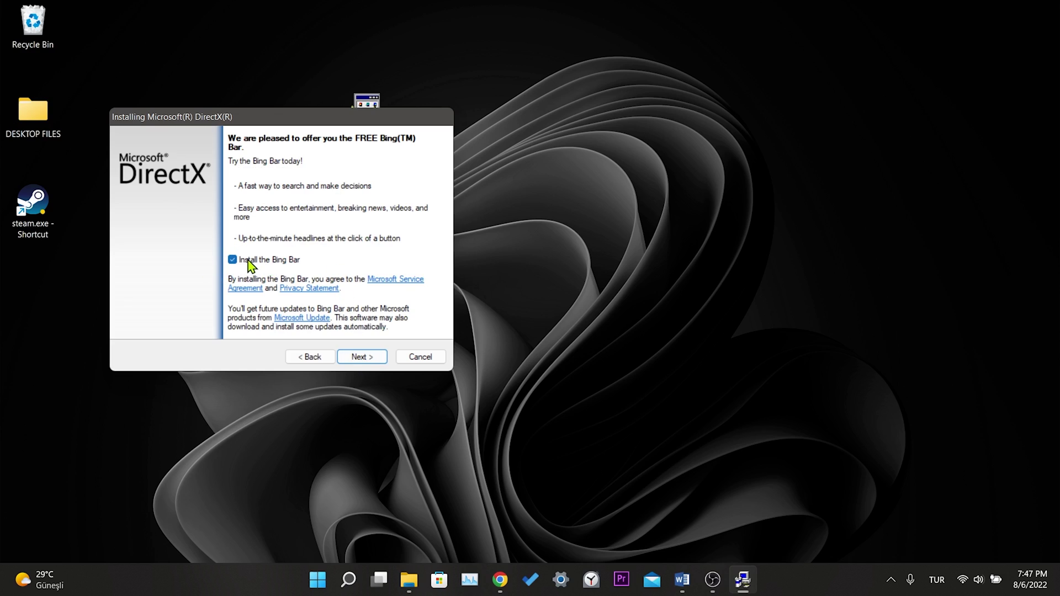
pyautogui.click(233, 259)
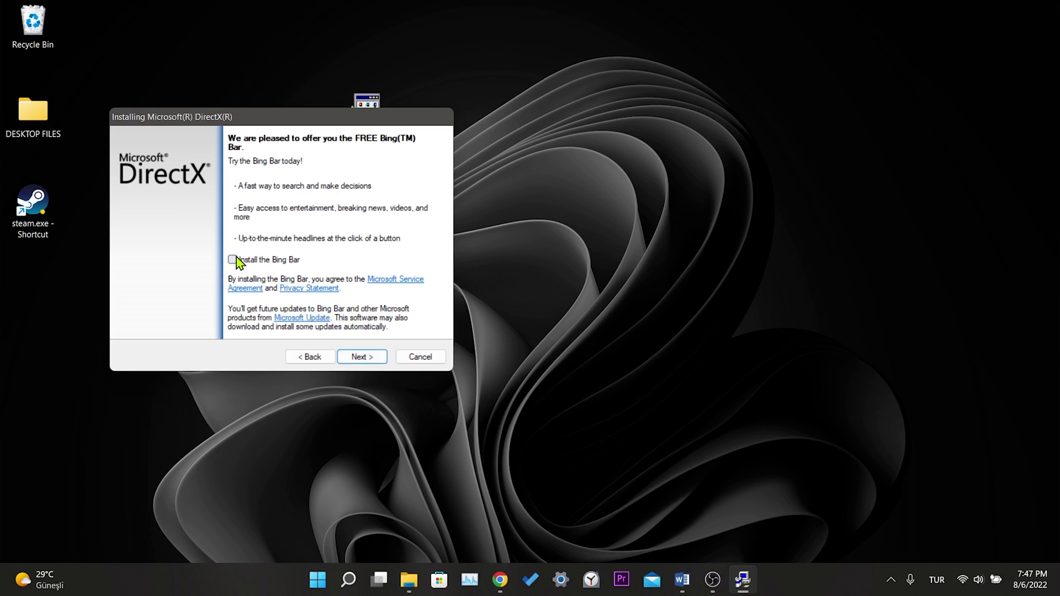
pyautogui.click(356, 358)
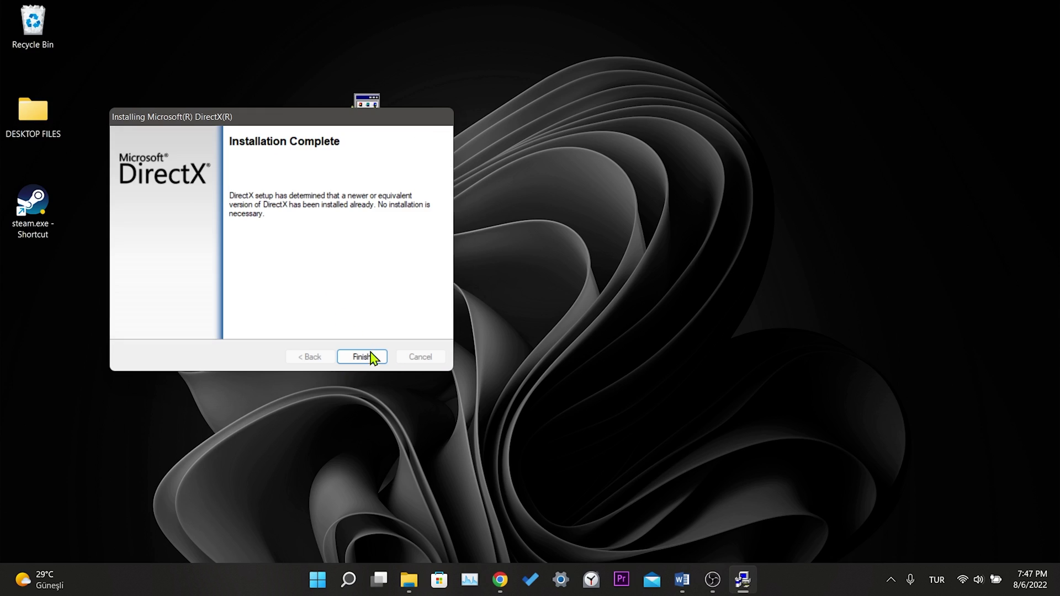
pyautogui.click(364, 356)
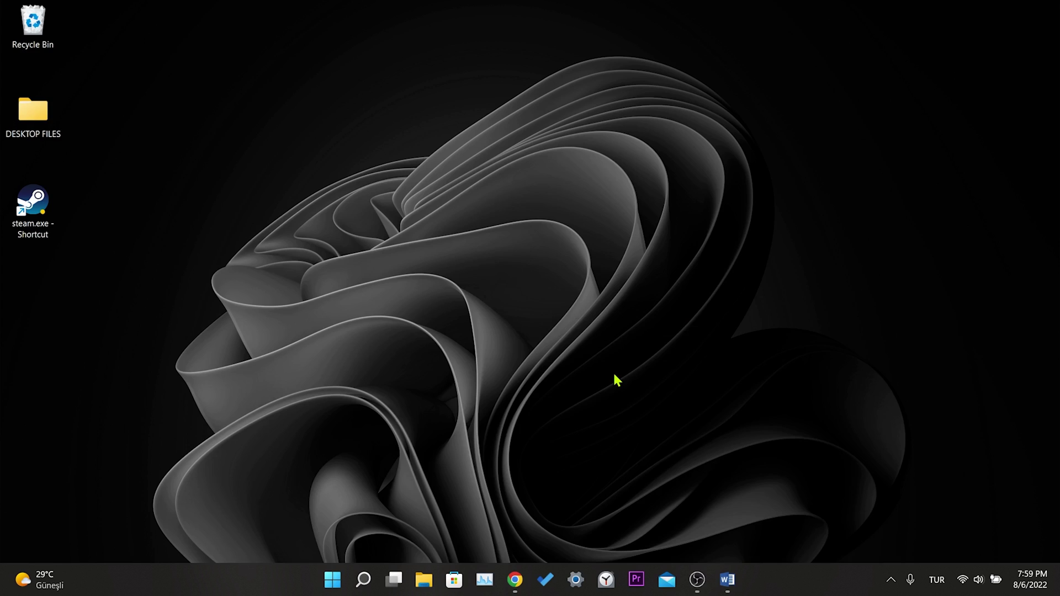
# Step: Switch to Chrome, dismiss the pop-up on the link page and save steam_api64.zip from dll-files.com to the Desktop
pyautogui.click(527, 579)
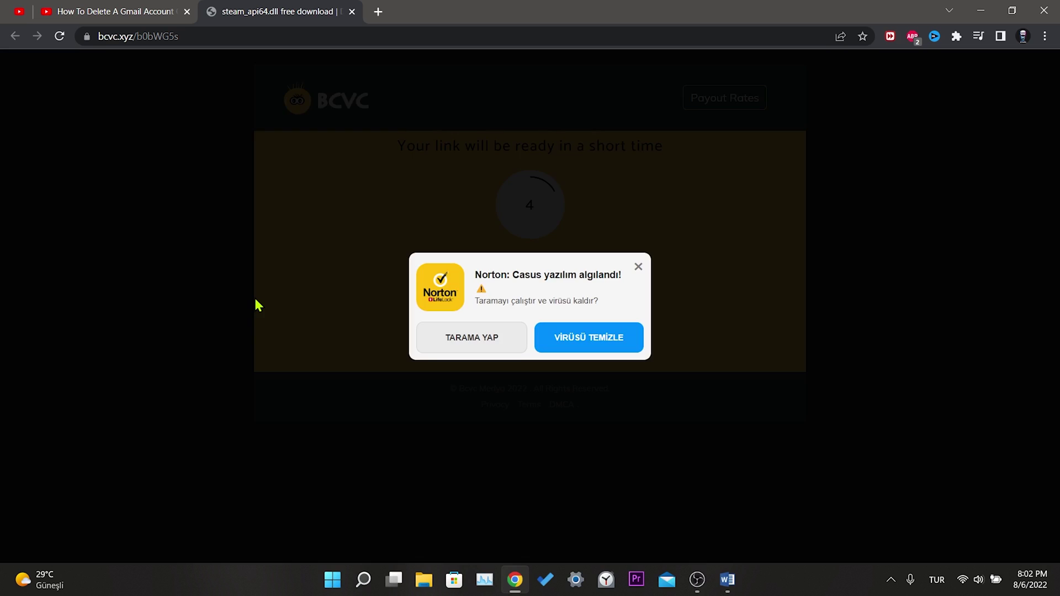
pyautogui.click(638, 268)
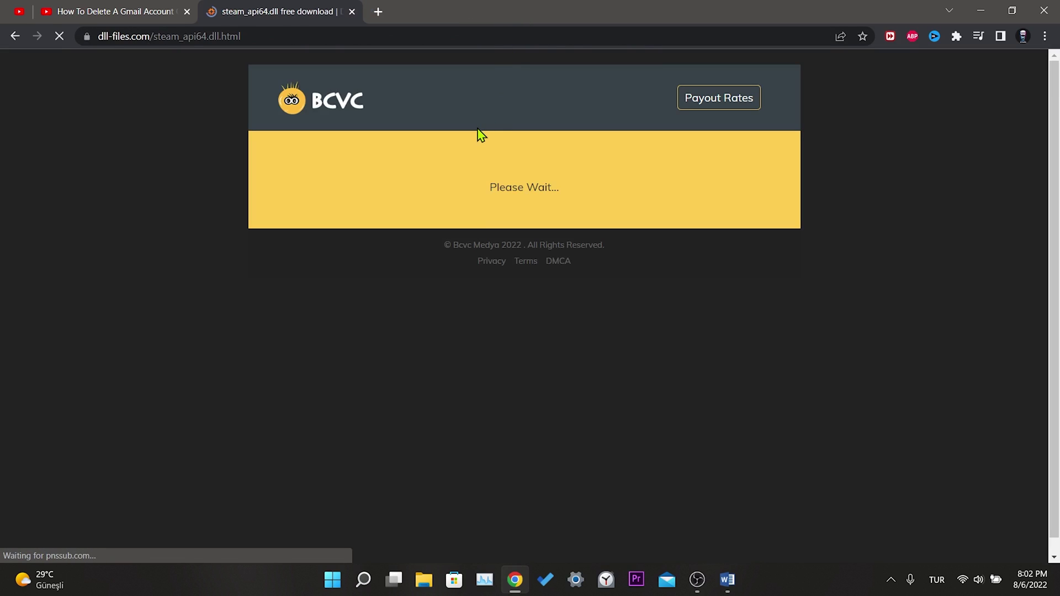
pyautogui.scroll(-5, 483, 161)
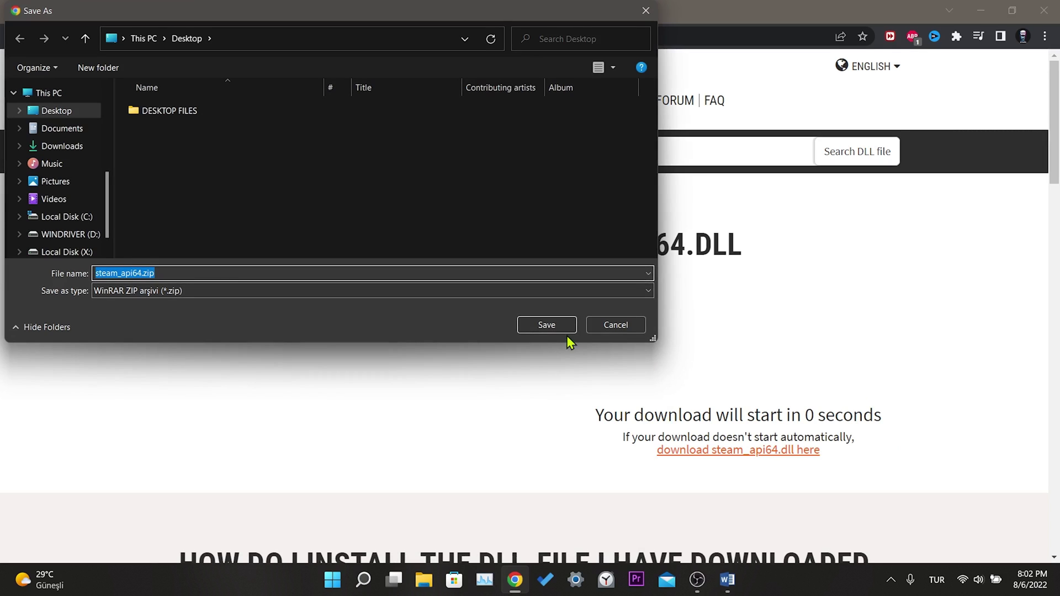
pyautogui.click(550, 330)
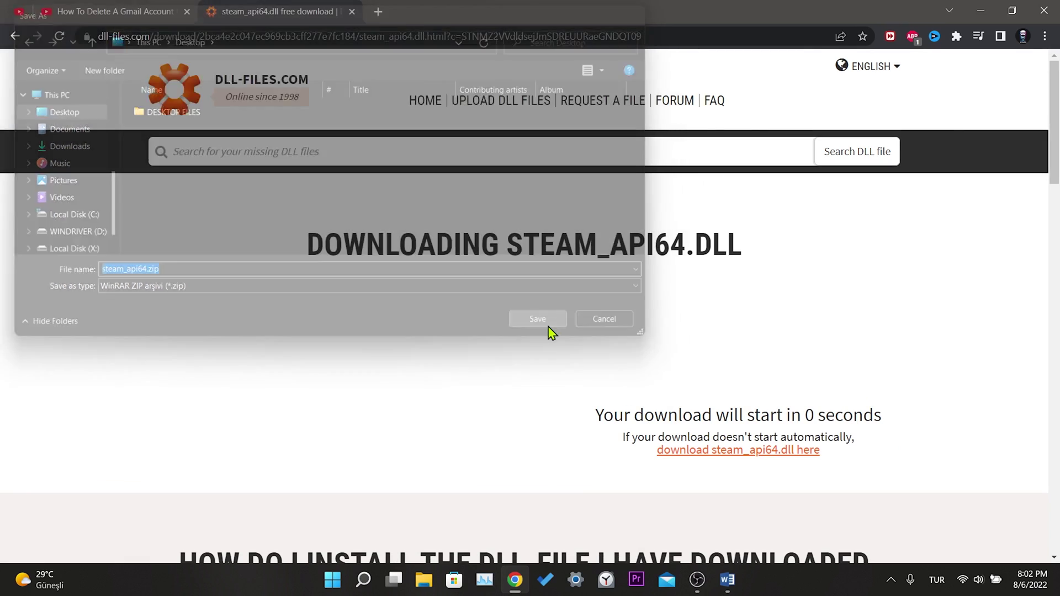
# Step: Move steam_api64.zip to an empty spot on the desktop and extract all its contents to a steam_api64 folder
pyautogui.press('super+d')
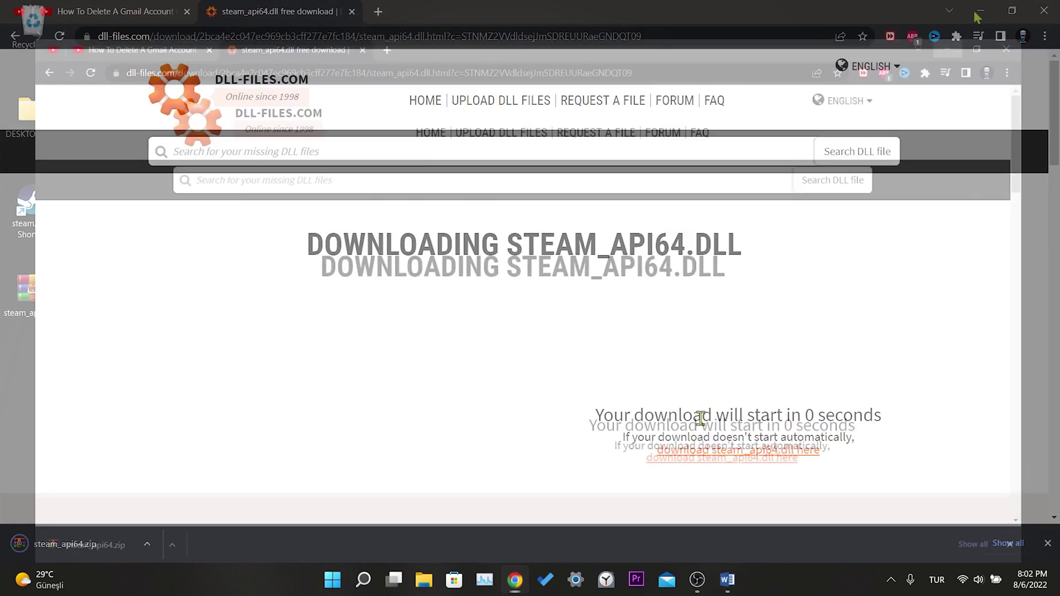
pyautogui.moveTo(80, 295); pyautogui.dragTo(337, 117)
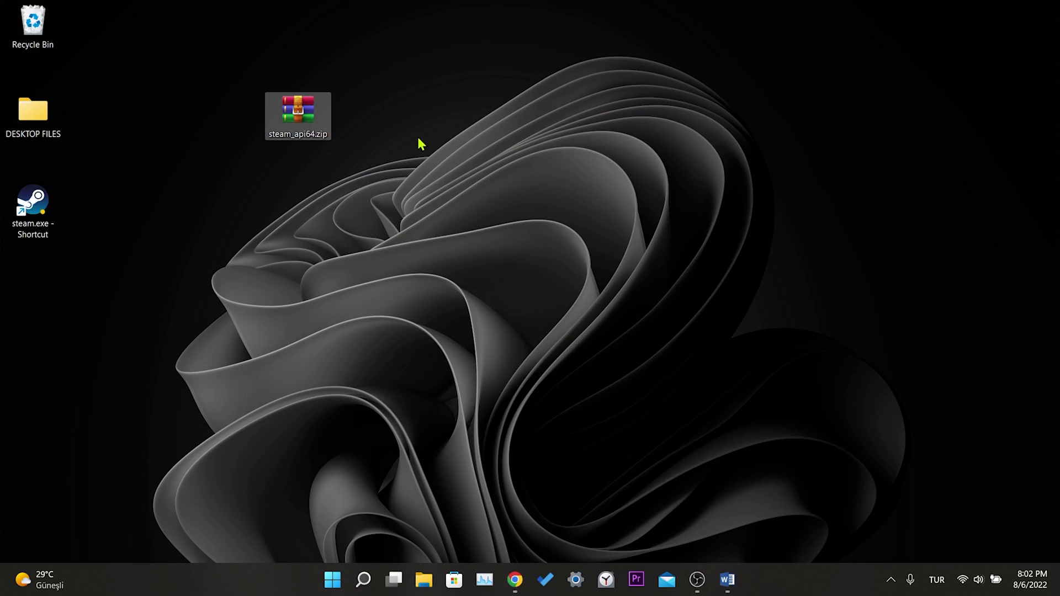
pyautogui.rightClick(309, 125)
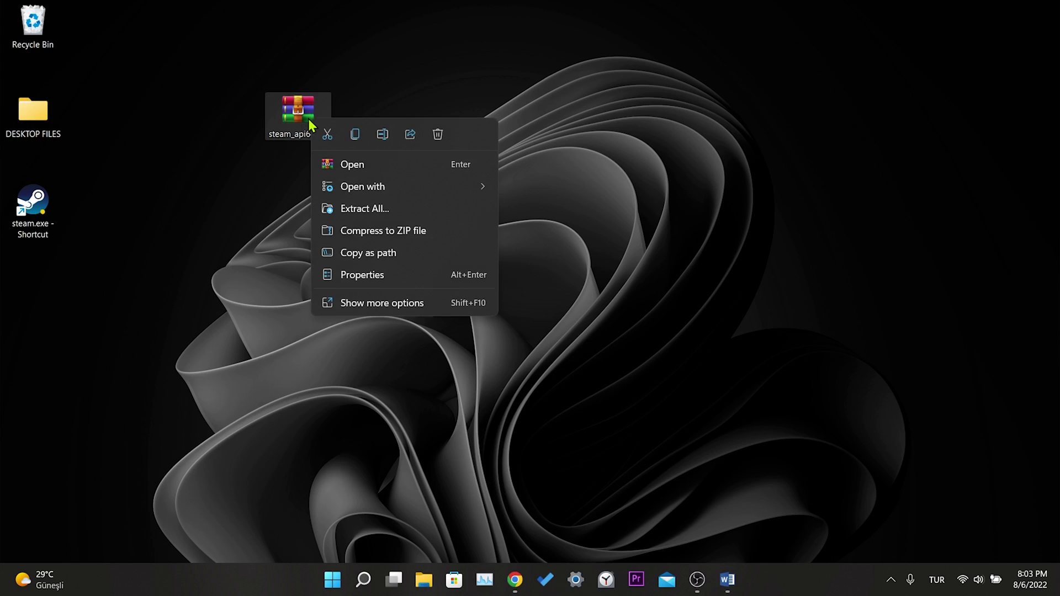
pyautogui.click(384, 218)
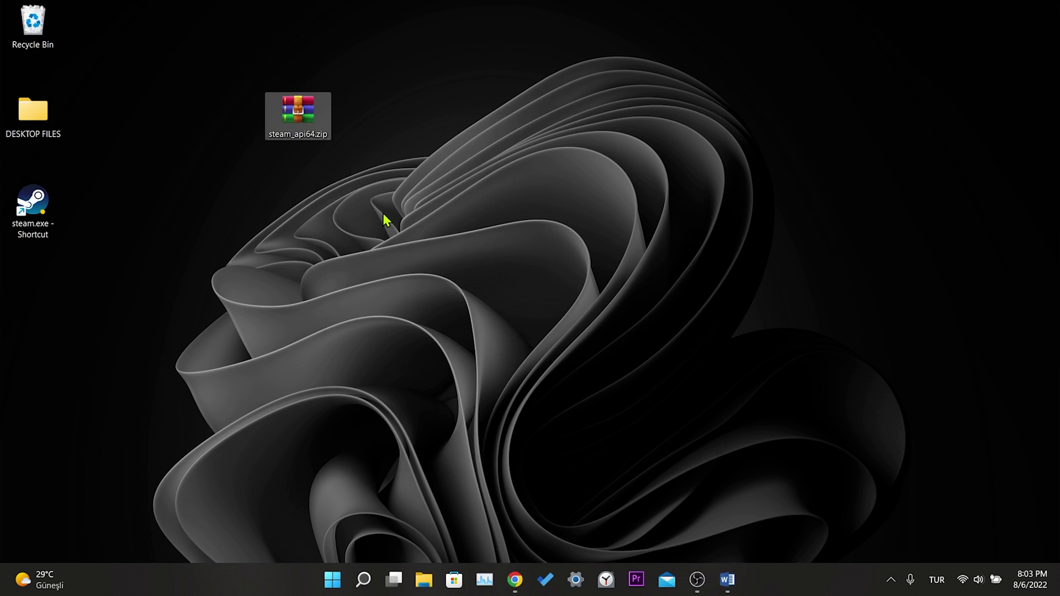
pyautogui.click(644, 429)
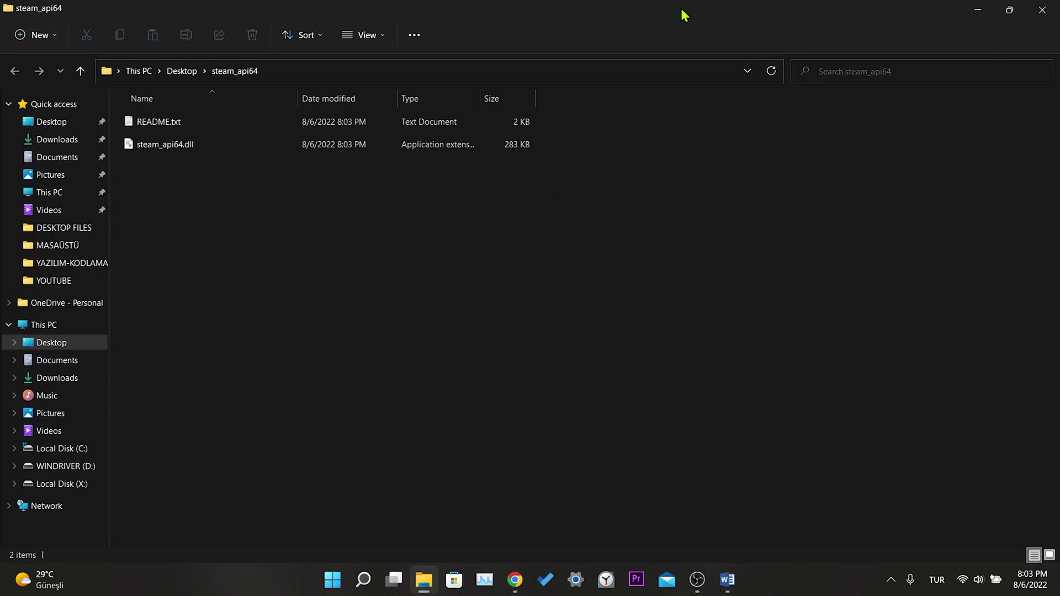
# Step: Restore the steam_api64 folder window to a smaller size, select steam_api64.dll and open a second File Explorer window
pyautogui.doubleClick(683, 14)
pyautogui.click(533, 169)
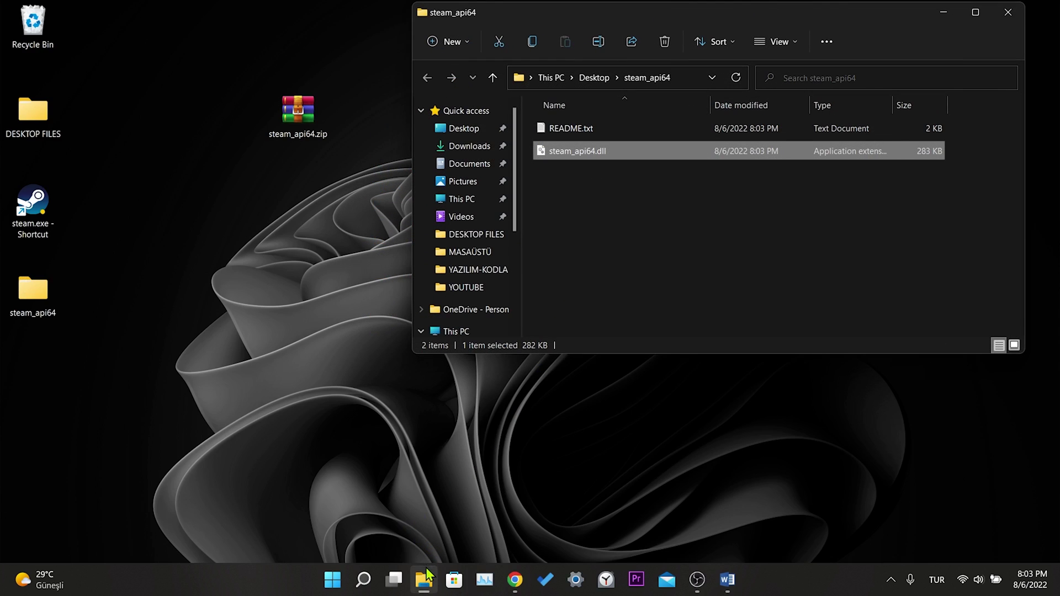
pyautogui.rightClick(428, 576)
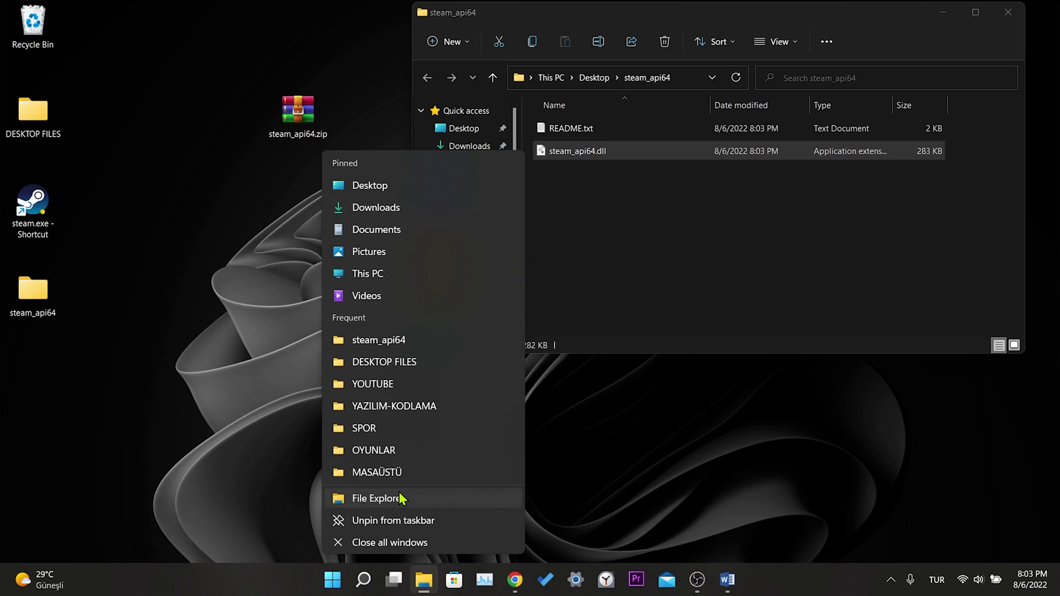
pyautogui.click(386, 497)
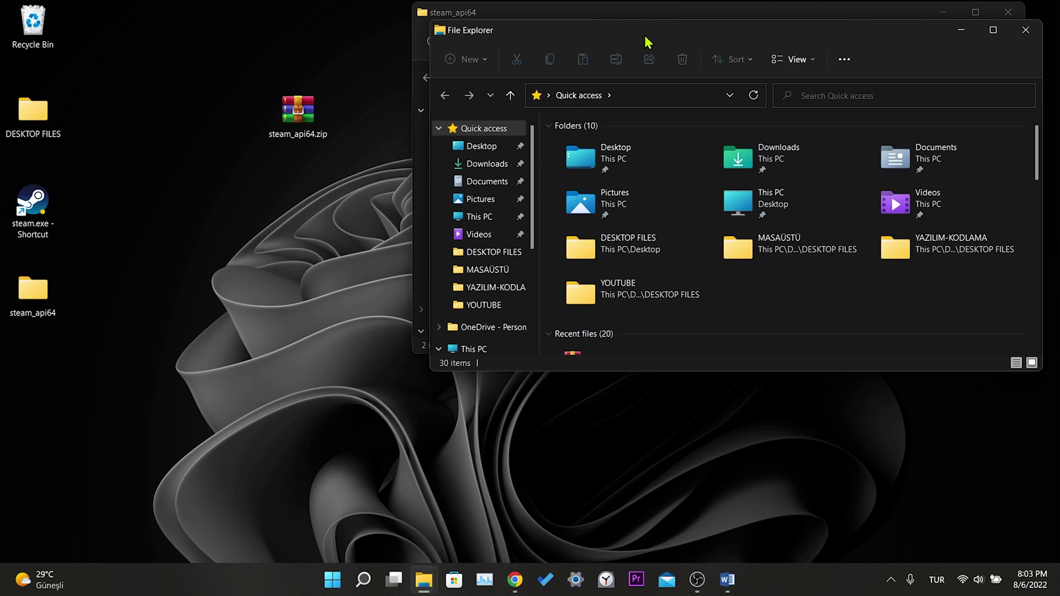
# Step: Move the new File Explorer window away from the steam_api64 folder window and open the Windows folder on Local Disk (C:)
pyautogui.moveTo(644, 38); pyautogui.dragTo(364, 39)
pyautogui.scroll(-2, 378, 220)
pyautogui.click(199, 350)
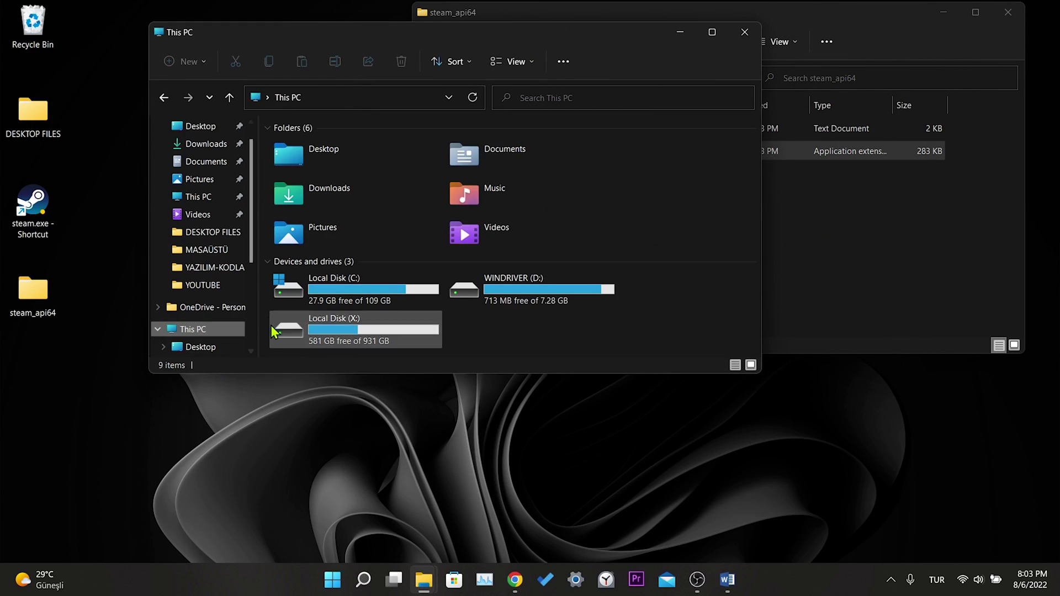
pyautogui.doubleClick(343, 294)
pyautogui.scroll(-2, 416, 237)
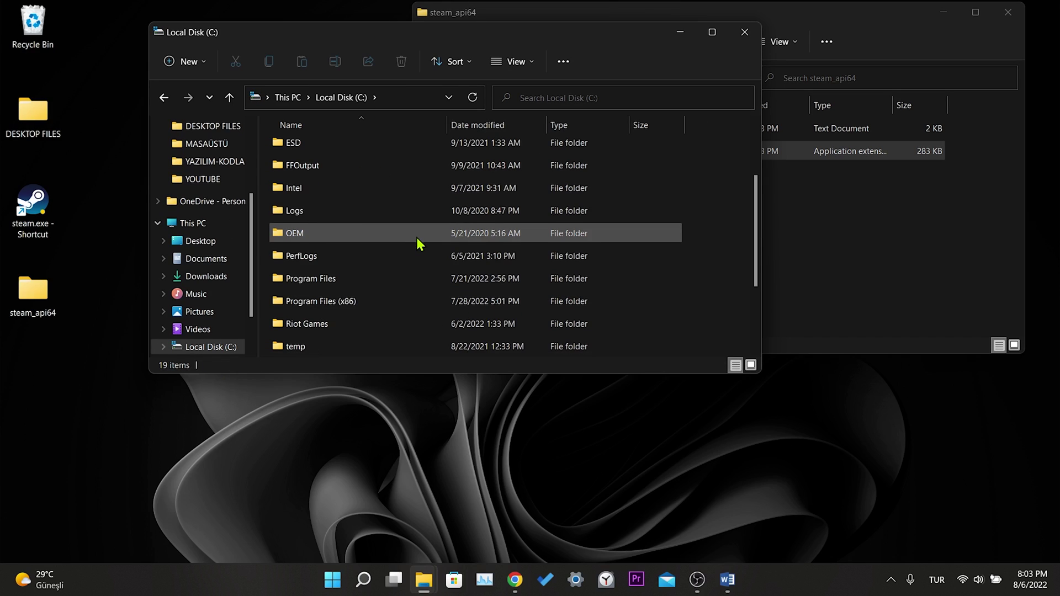
pyautogui.scroll(-2, 415, 237)
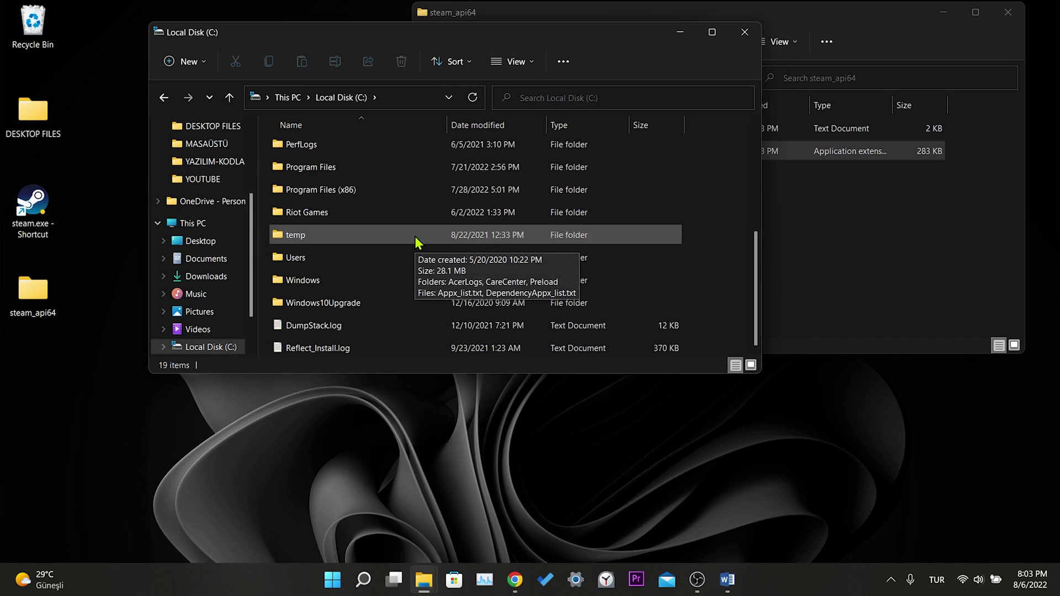
pyautogui.doubleClick(314, 282)
# Step: Find and open the System32 folder inside the Windows folder
pyautogui.scroll(-2, 449, 261)
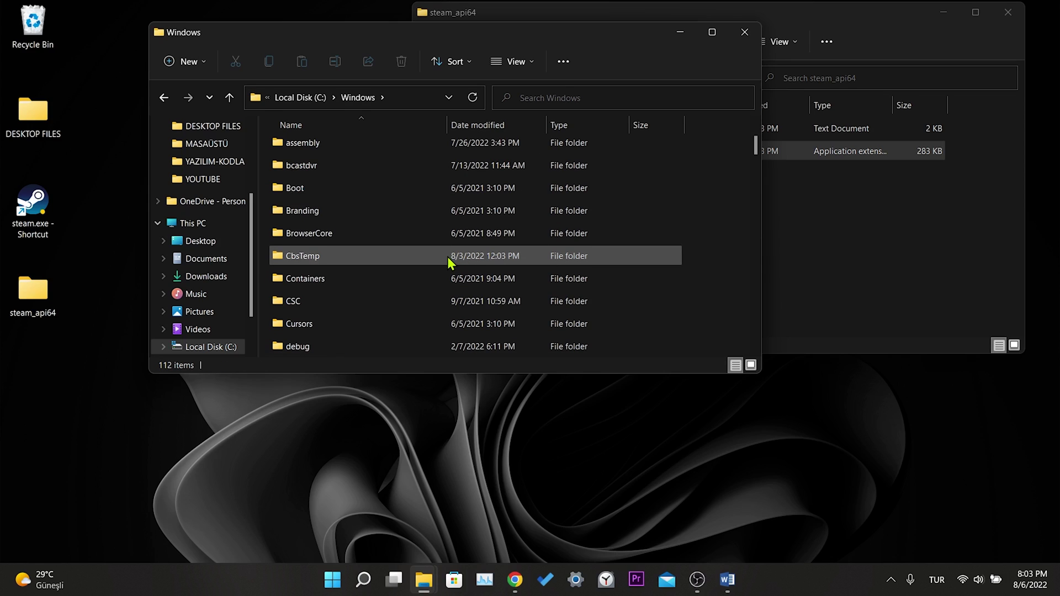
pyautogui.scroll(-6, 447, 257)
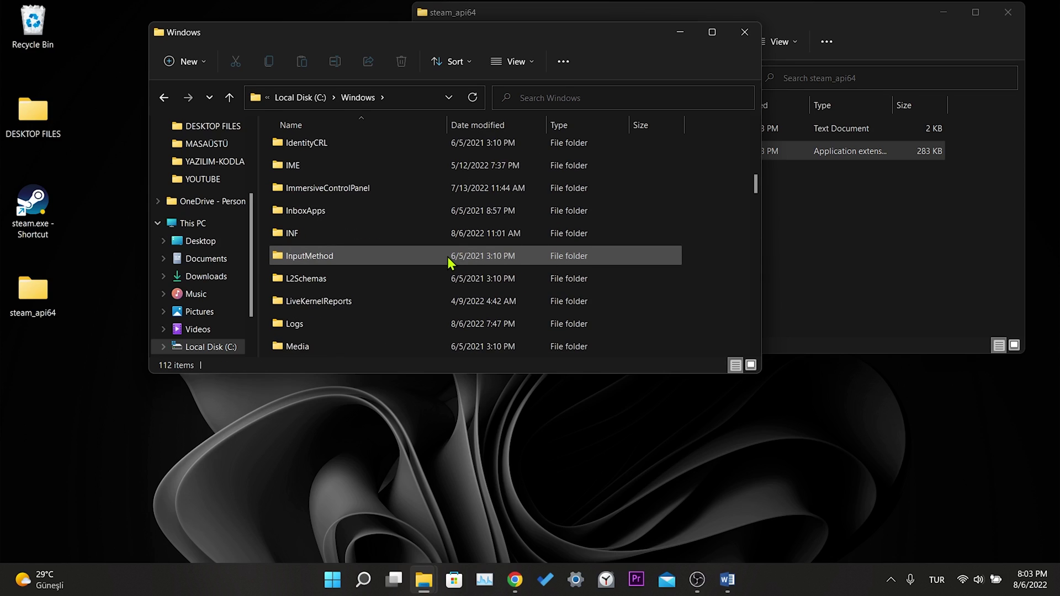
pyautogui.scroll(-7, 447, 256)
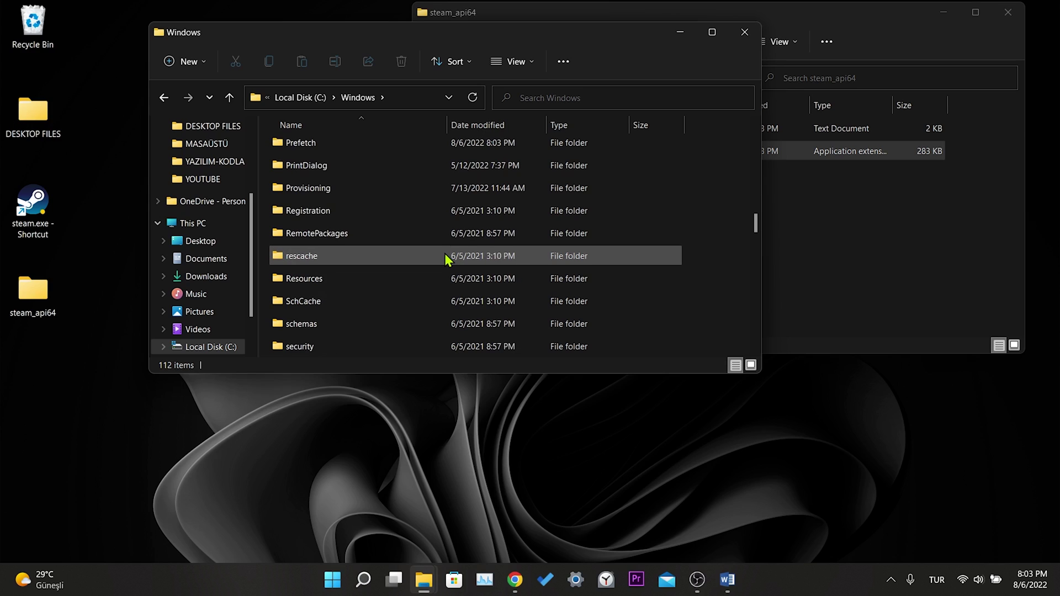
pyautogui.scroll(-5, 444, 253)
pyautogui.doubleClick(373, 277)
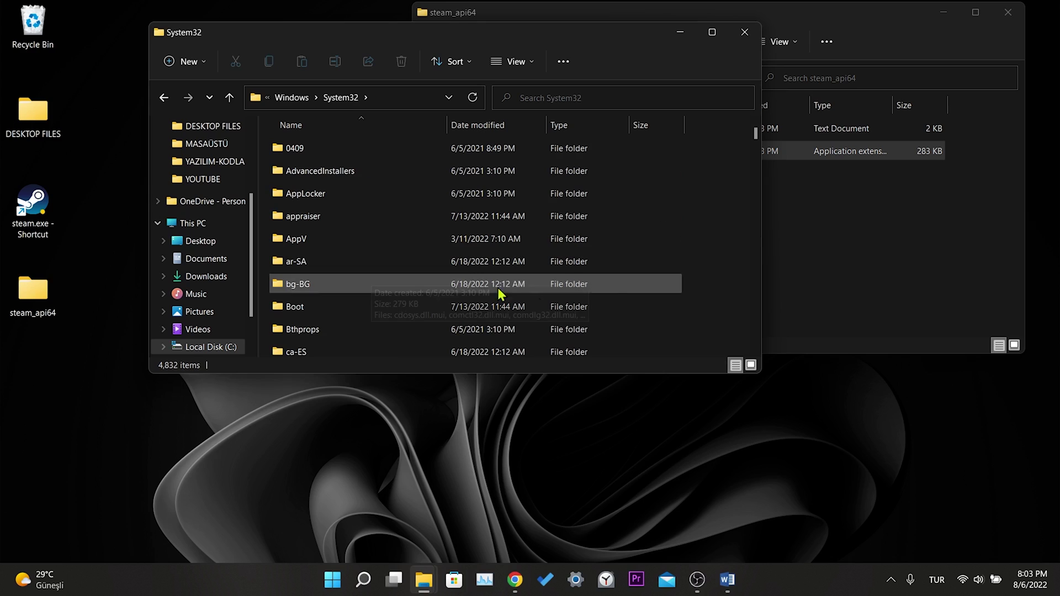
# Step: Move steam_api64.dll from the steam_api64 folder into System32 with administrator permission, and close both File Explorer windows
pyautogui.moveTo(507, 38); pyautogui.dragTo(323, 50)
pyautogui.click(601, 287)
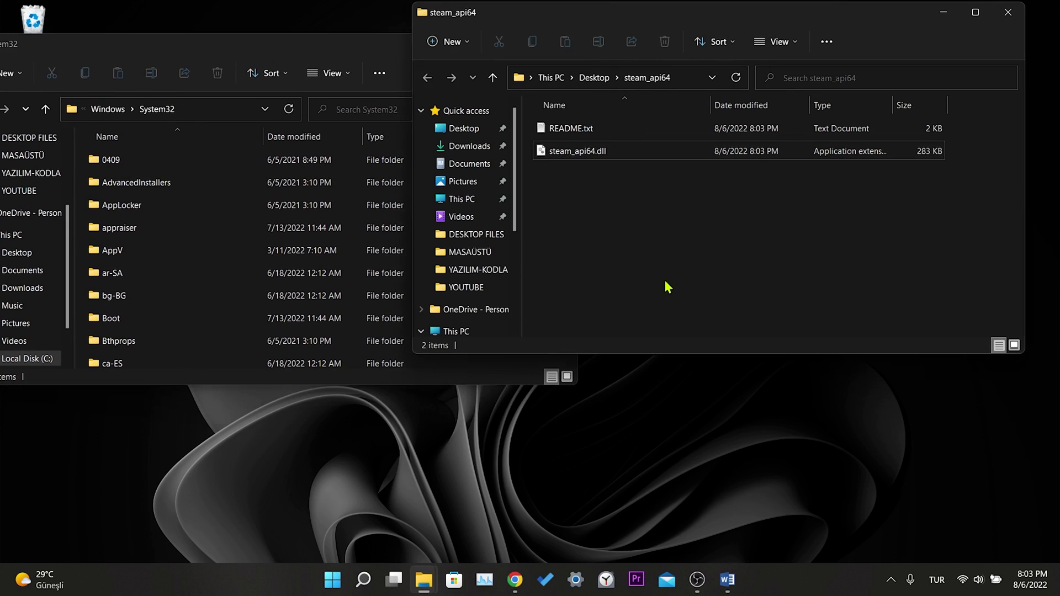
pyautogui.moveTo(602, 152); pyautogui.dragTo(87, 200)
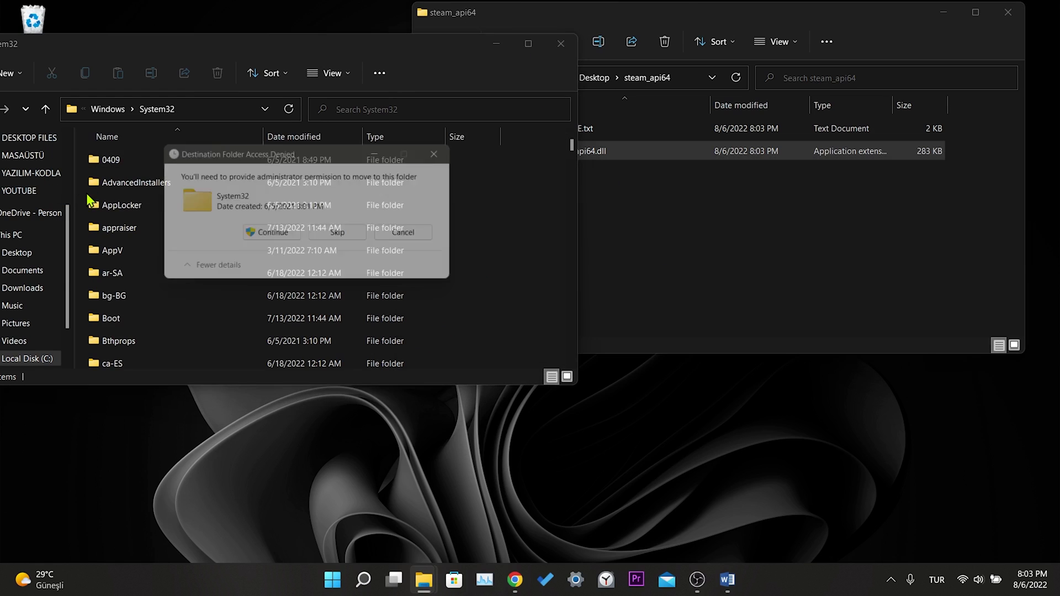
pyautogui.click(251, 227)
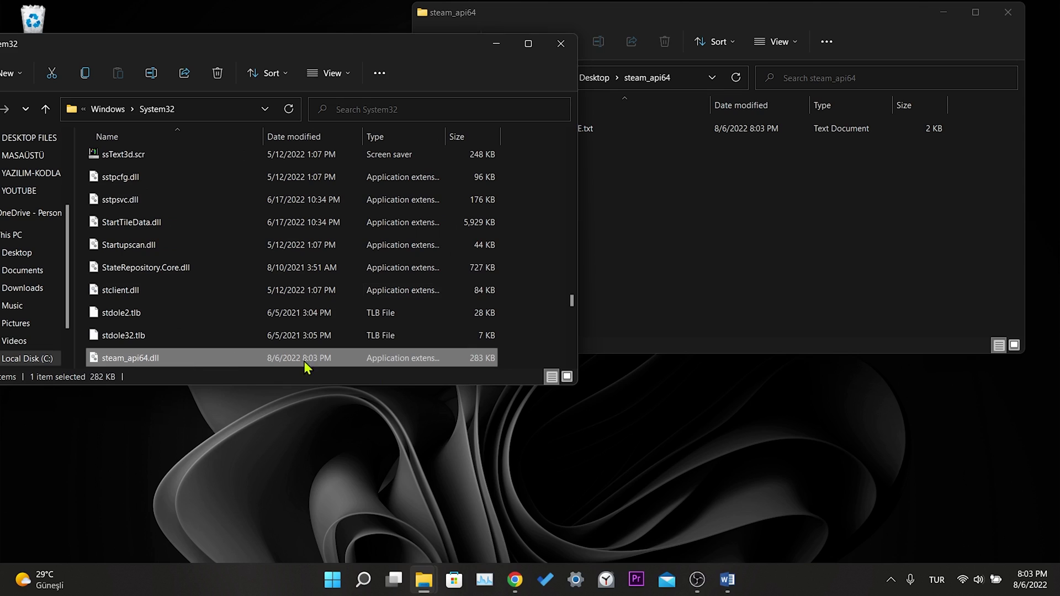
pyautogui.click(531, 299)
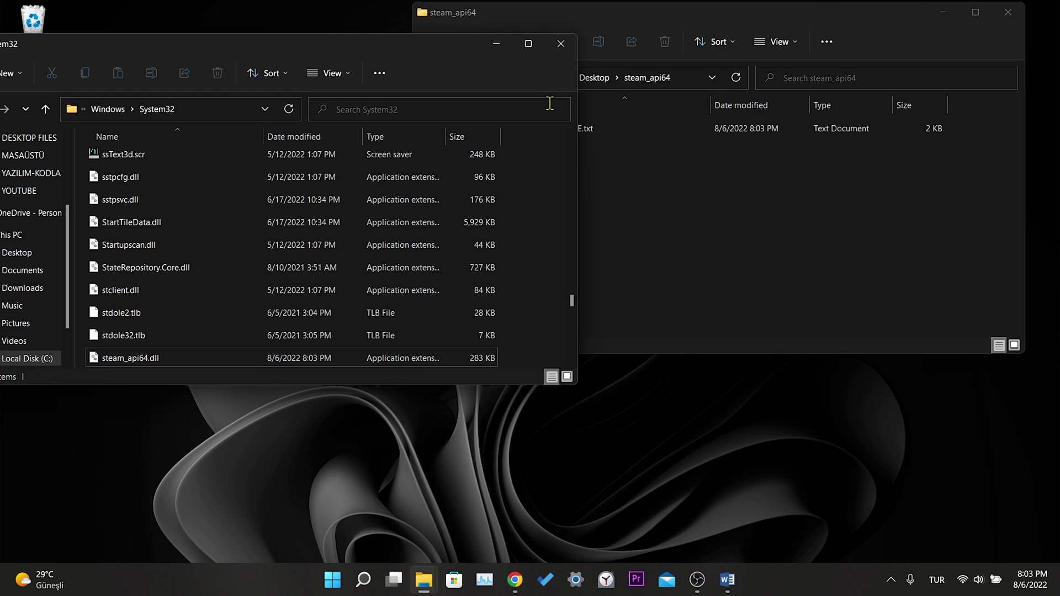
pyautogui.click(560, 43)
pyautogui.click(1006, 13)
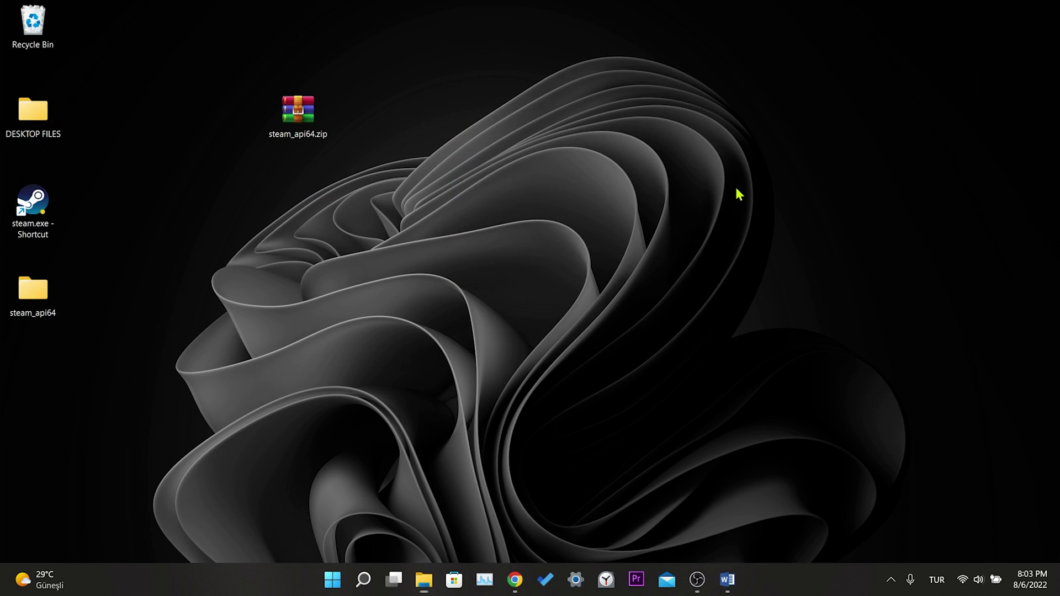
# Step: Bring up the Windows power options for restarting the computer
pyautogui.rightClick(505, 267)
pyautogui.click(504, 267)
pyautogui.click(332, 580)
pyautogui.click(701, 532)
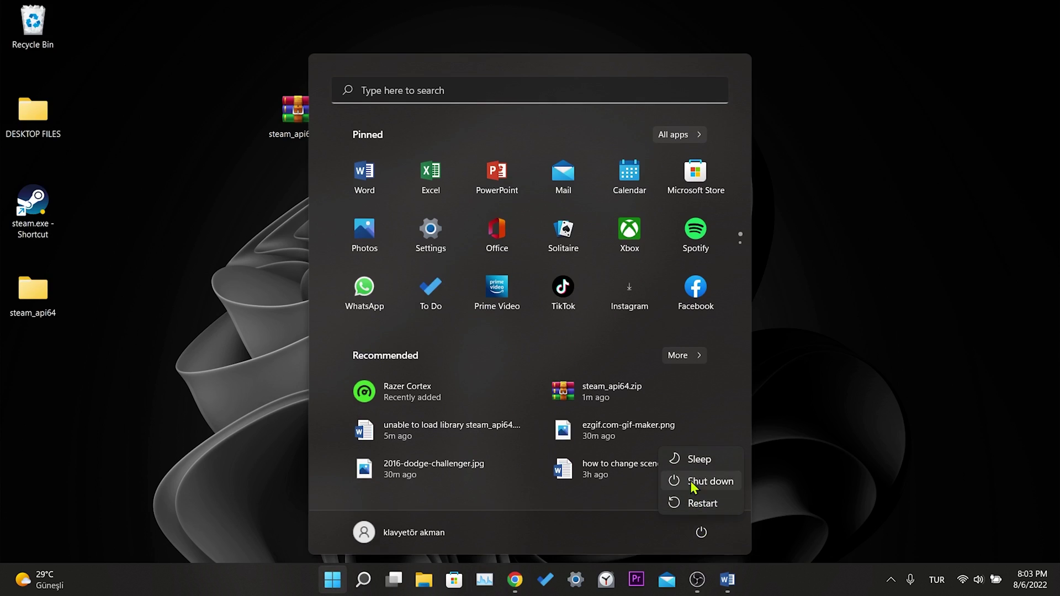